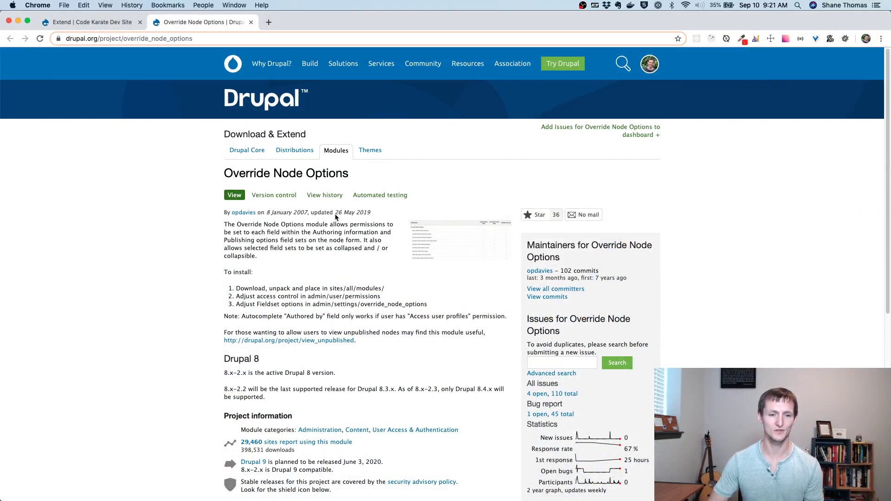
Review the project page's permissions screenshot on Drupal.org, then return to the dev site's Extend tab
{"action": "scroll", "coordinate": [182, 262], "scroll_direction": "down", "scroll_amount": 1}
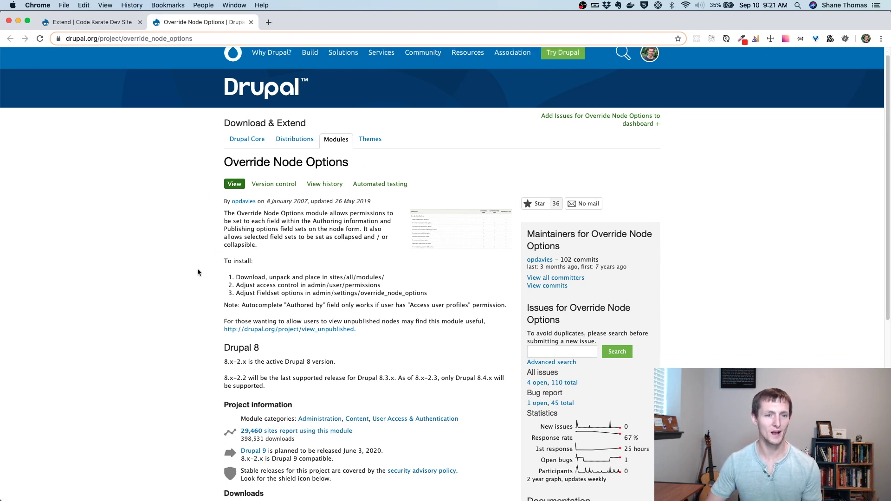
{"action": "scroll", "coordinate": [197, 271], "scroll_direction": "down", "scroll_amount": 3}
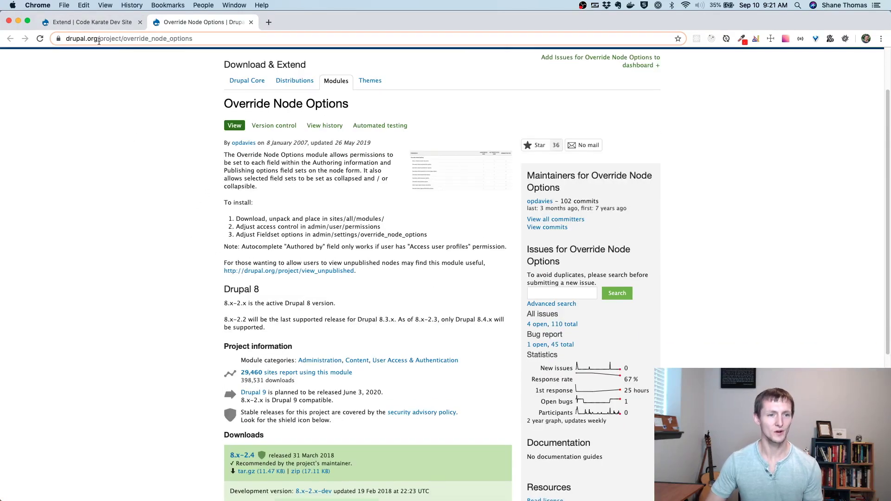
{"action": "scroll", "coordinate": [206, 133], "scroll_direction": "down", "scroll_amount": 5}
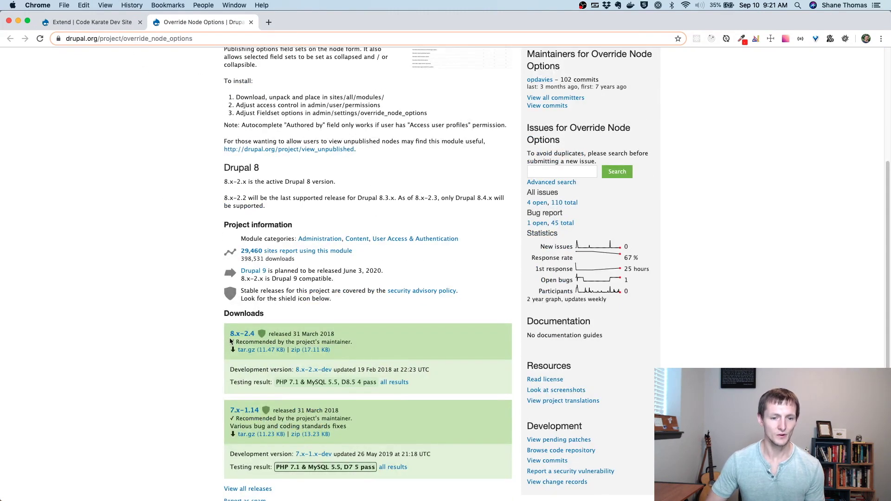
{"action": "scroll", "coordinate": [284, 370], "scroll_direction": "down", "scroll_amount": 4}
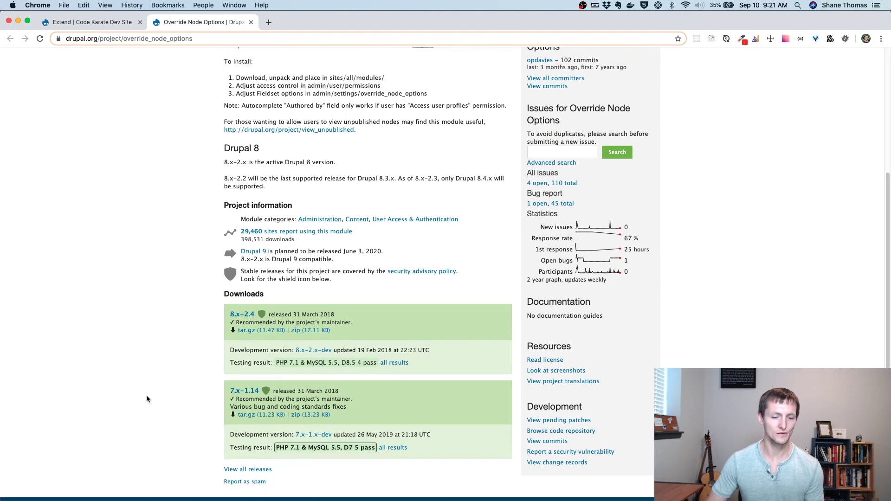
{"action": "scroll", "coordinate": [163, 336], "scroll_direction": "up", "scroll_amount": 10}
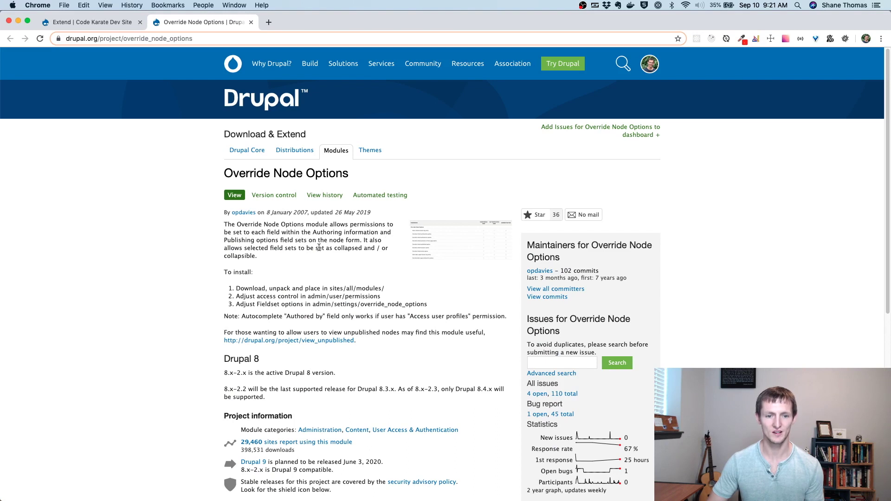
{"action": "left_click", "coordinate": [439, 240]}
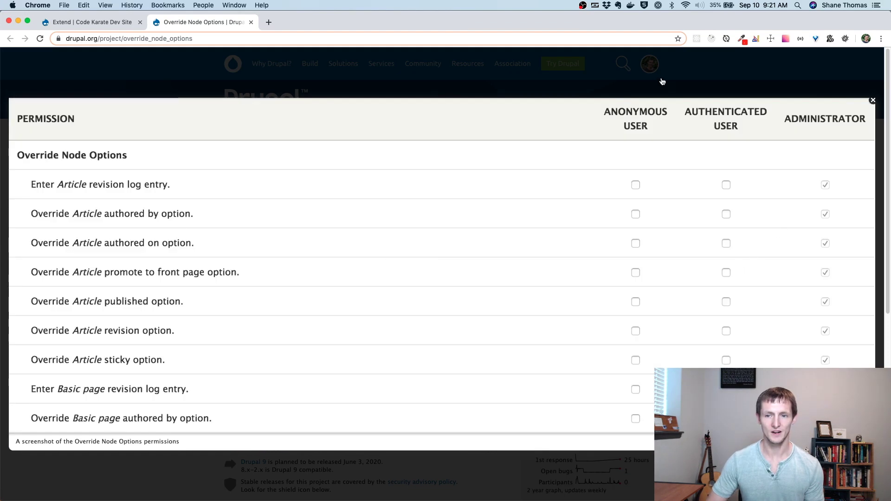
{"action": "left_click", "coordinate": [872, 101]}
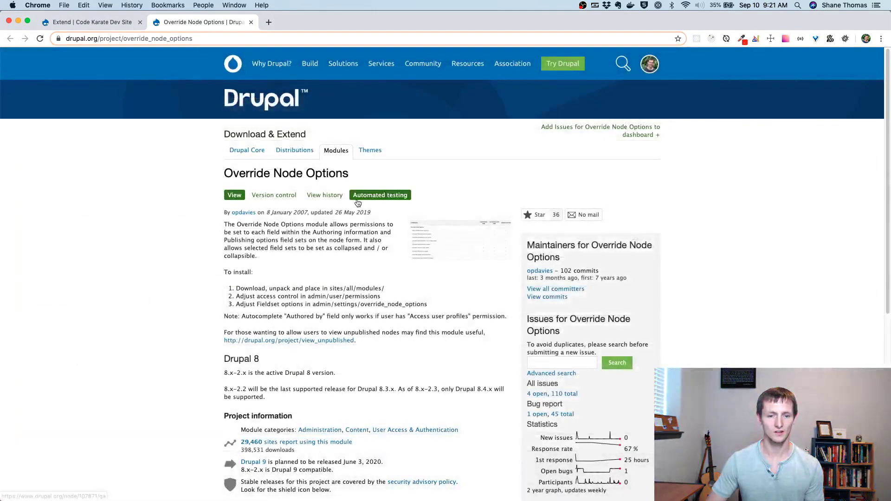
{"action": "left_click", "coordinate": [115, 24]}
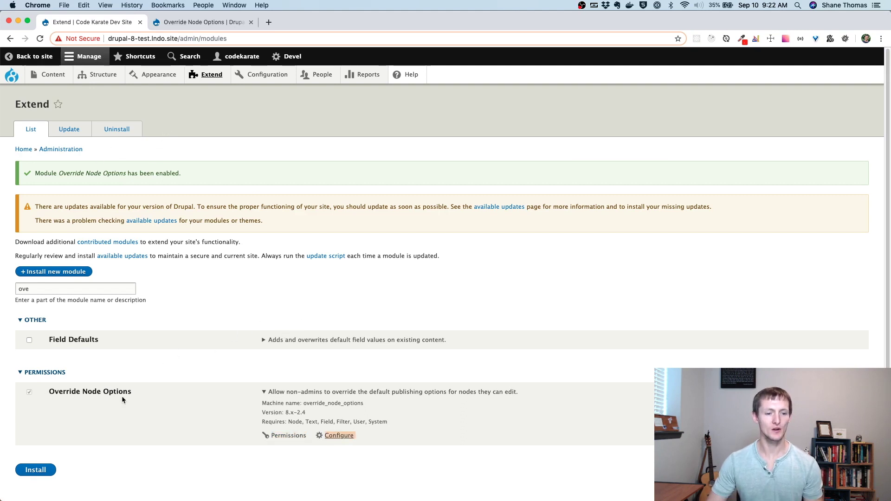
Open the Override Node Options Configure page in a new tab and view its permission settings
{"action": "right_click", "coordinate": [336, 439]}
{"action": "left_click", "coordinate": [366, 410]}
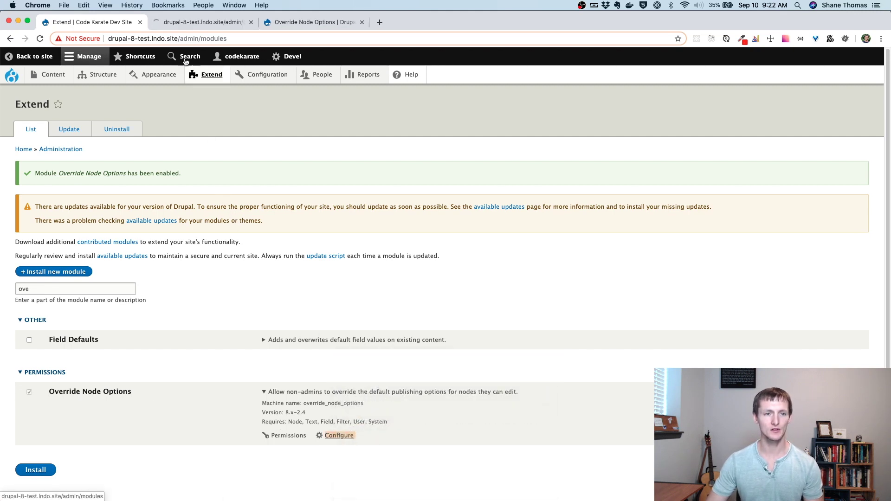
{"action": "left_click", "coordinate": [195, 22]}
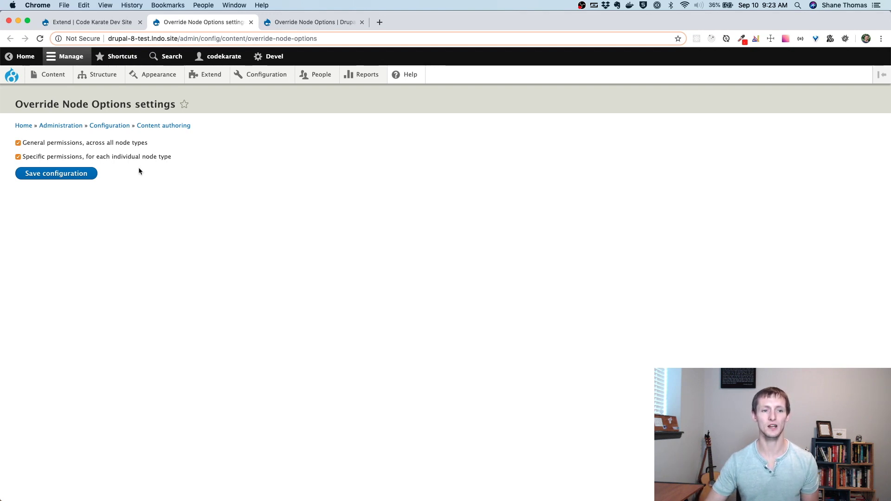
Go to the module's Permissions and allow Content editor to override Article authored by
{"action": "left_click", "coordinate": [68, 22]}
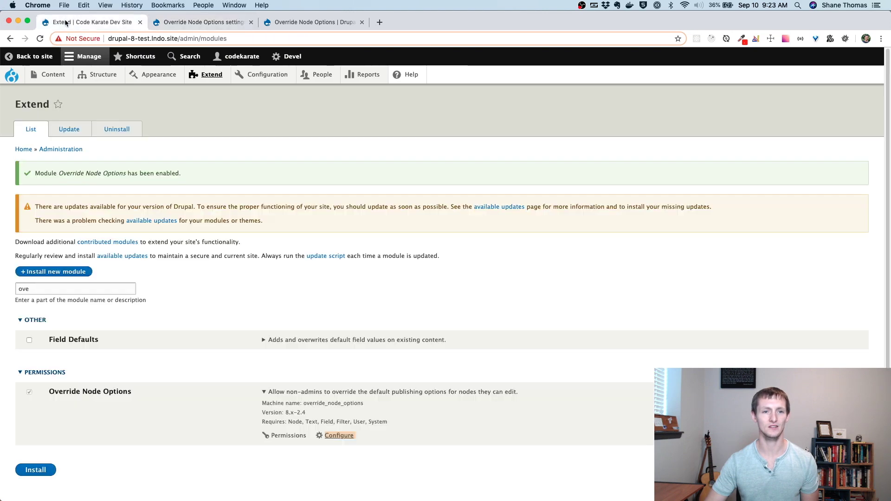
{"action": "left_click", "coordinate": [293, 436]}
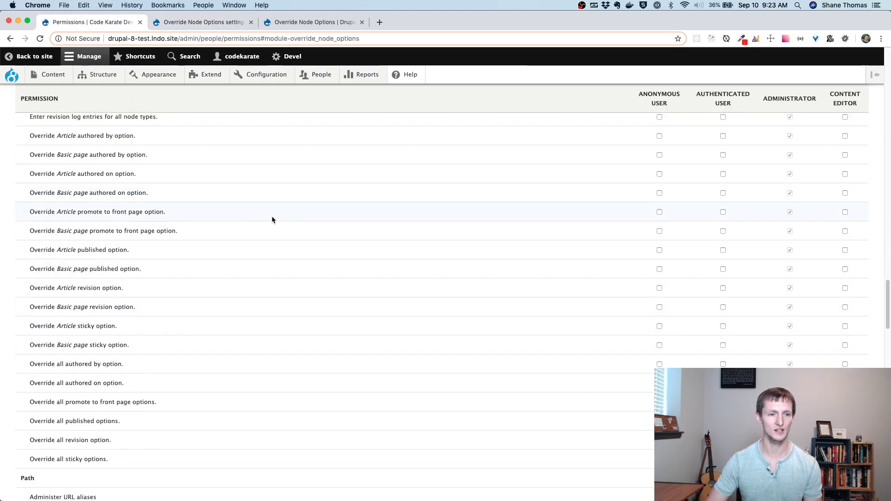
{"action": "scroll", "coordinate": [272, 219], "scroll_direction": "up", "scroll_amount": 4}
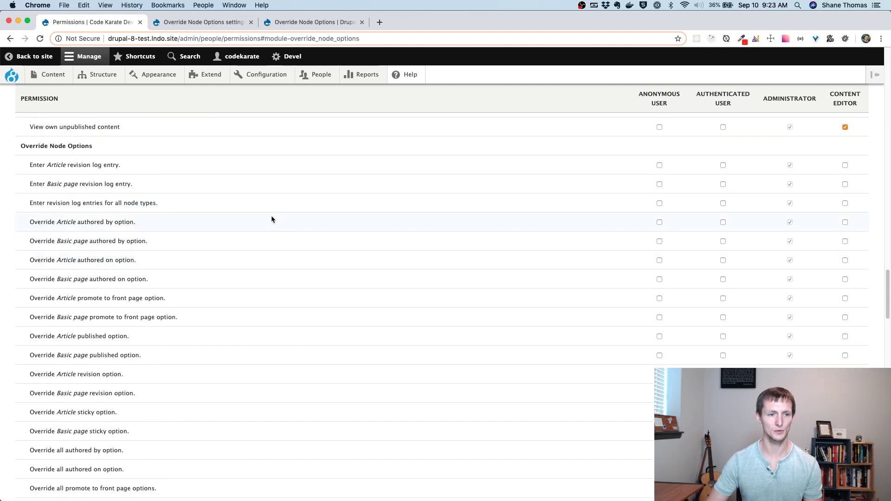
{"action": "scroll", "coordinate": [272, 227], "scroll_direction": "down", "scroll_amount": 2}
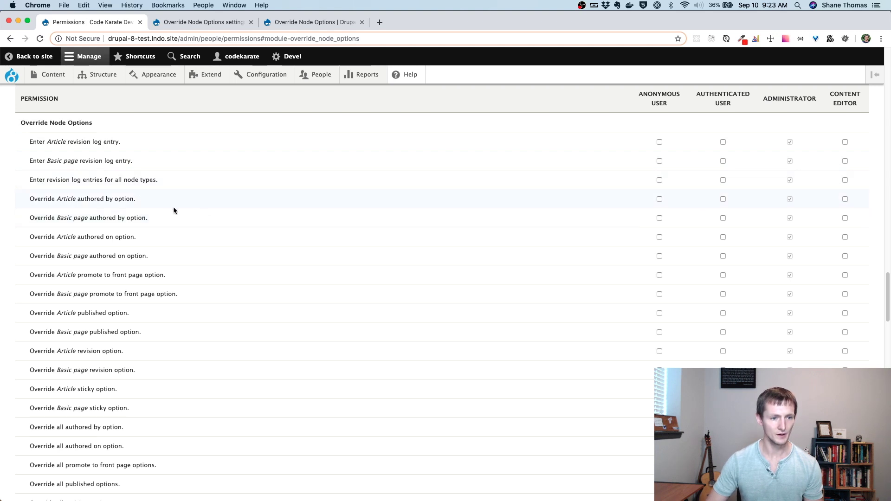
{"action": "left_click", "coordinate": [845, 199]}
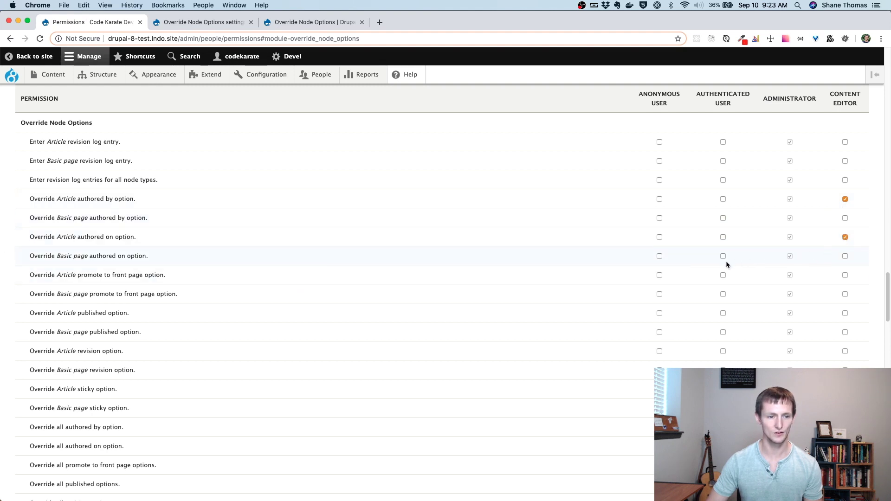
Let Content editor override Article front-page promotion, published status and sticky option
{"action": "left_click", "coordinate": [845, 276]}
{"action": "scroll", "coordinate": [845, 277], "scroll_direction": "down", "scroll_amount": 2}
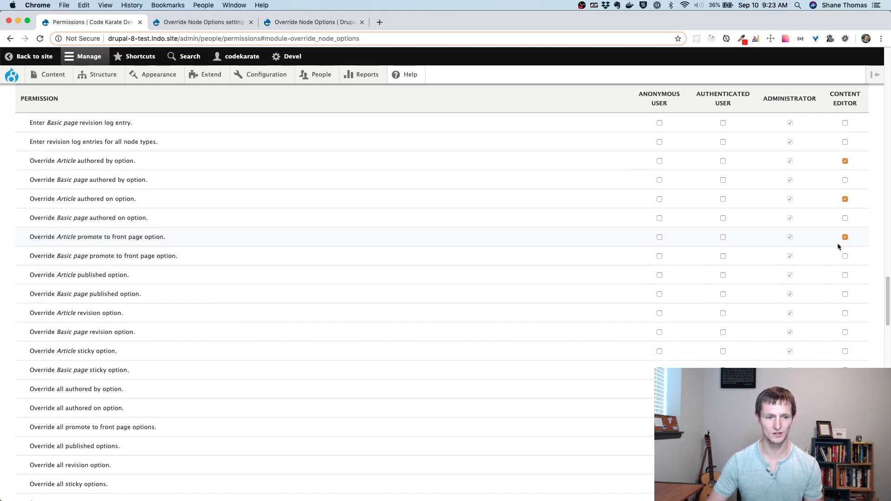
{"action": "left_click", "coordinate": [844, 275]}
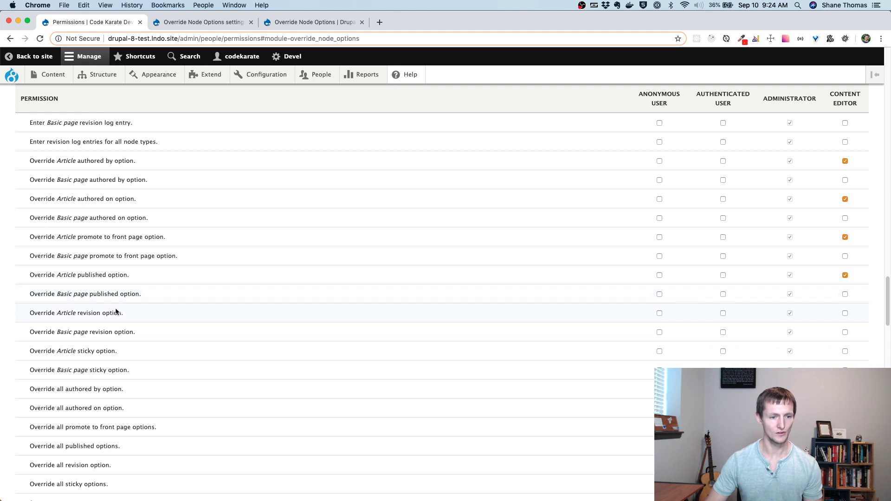
{"action": "left_click", "coordinate": [844, 352]}
Save the permission changes at the bottom of the Permissions page
{"action": "scroll", "coordinate": [663, 366], "scroll_direction": "down", "scroll_amount": 1}
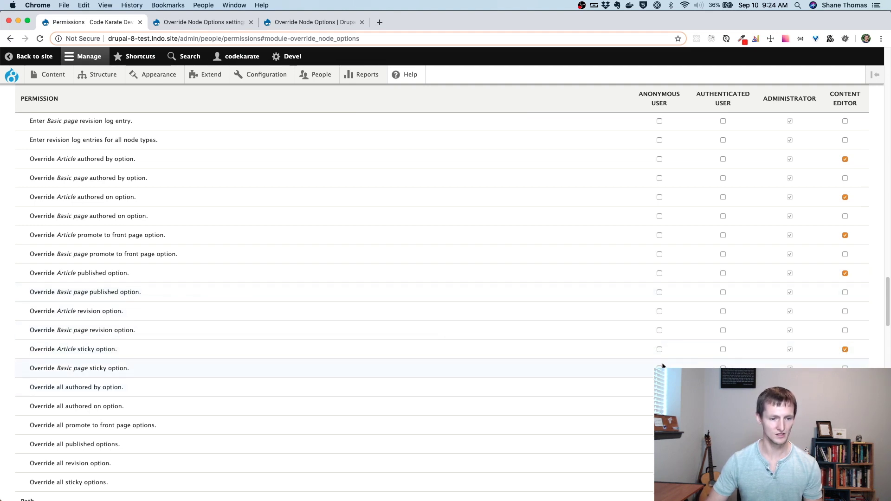
{"action": "scroll", "coordinate": [662, 367], "scroll_direction": "down", "scroll_amount": 1}
{"action": "scroll", "coordinate": [662, 366], "scroll_direction": "down", "scroll_amount": 1}
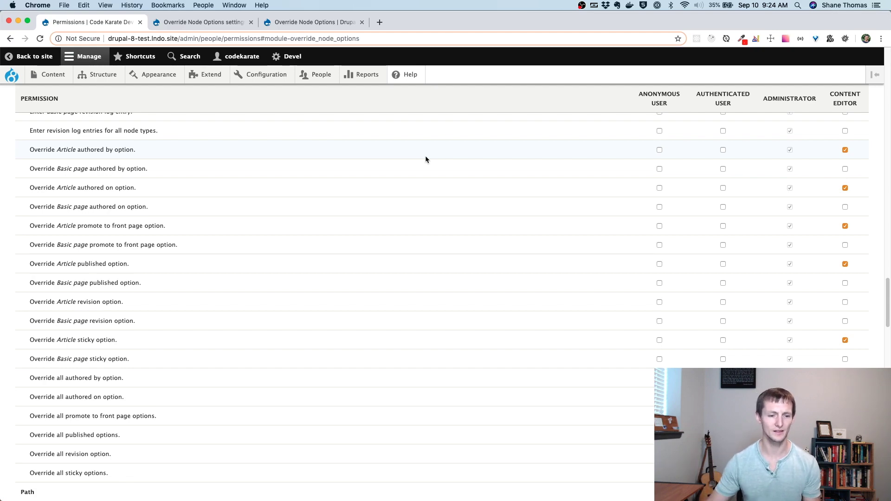
{"action": "scroll", "coordinate": [364, 292], "scroll_direction": "down", "scroll_amount": 10}
{"action": "scroll", "coordinate": [363, 312], "scroll_direction": "down", "scroll_amount": 15}
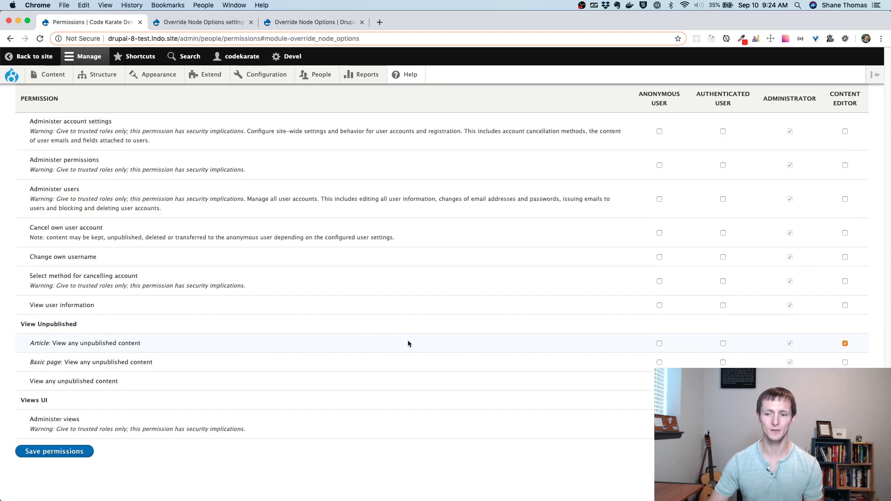
{"action": "left_click", "coordinate": [82, 451]}
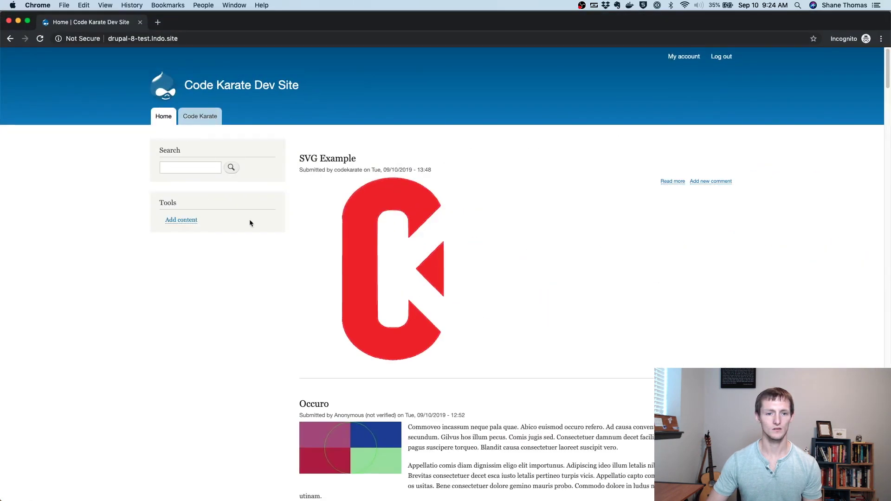
Edit the SVG Example article in incognito and inspect its Promotion options and authoring settings
{"action": "left_click", "coordinate": [344, 163]}
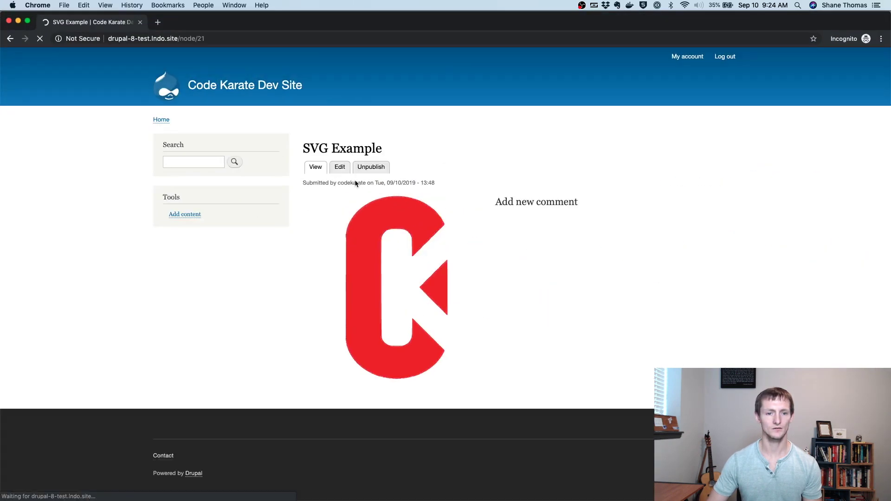
{"action": "left_click", "coordinate": [338, 186]}
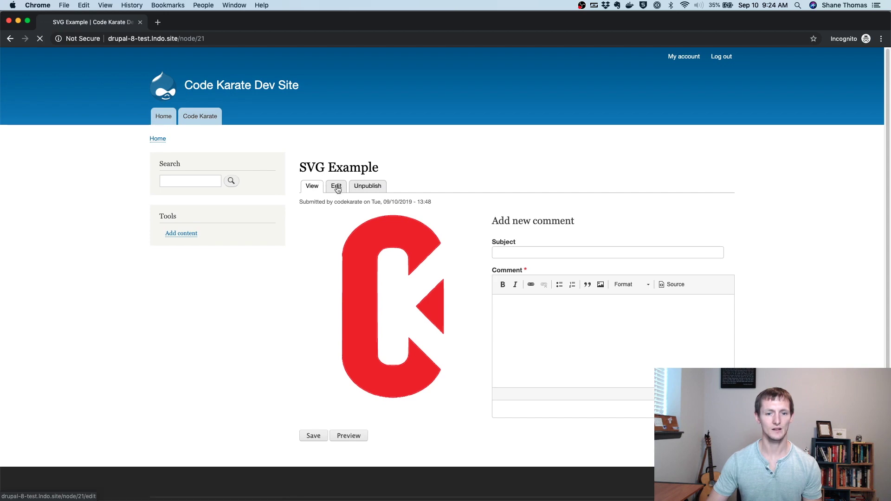
{"action": "scroll", "coordinate": [278, 287], "scroll_direction": "down", "scroll_amount": 2}
{"action": "scroll", "coordinate": [282, 303], "scroll_direction": "down", "scroll_amount": 10}
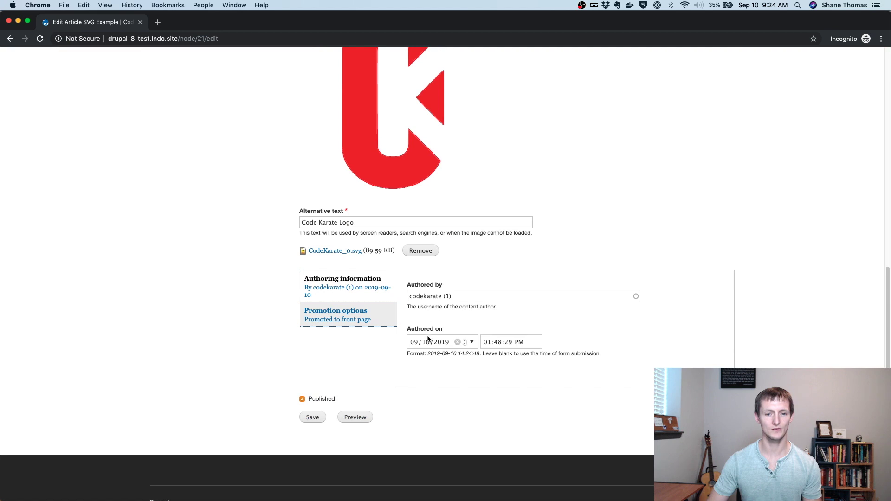
{"action": "left_click", "coordinate": [364, 319]}
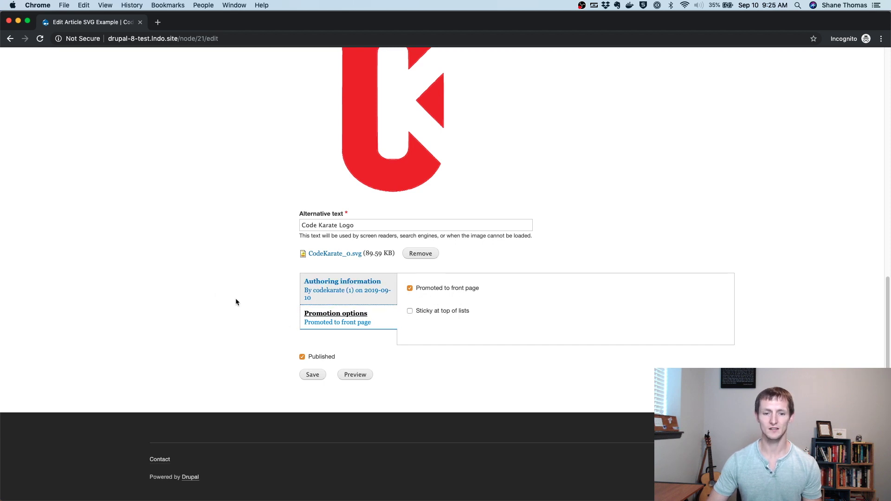
{"action": "left_click", "coordinate": [386, 313]}
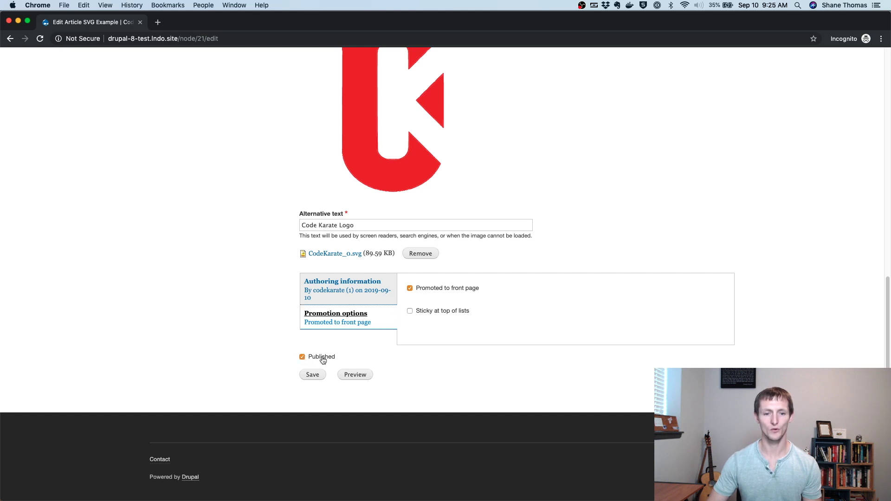
{"action": "scroll", "coordinate": [249, 326], "scroll_direction": "up", "scroll_amount": 2}
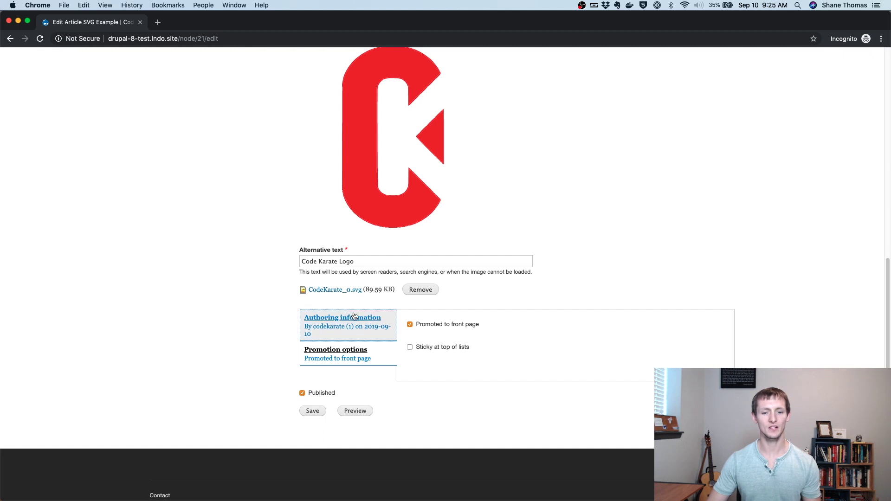